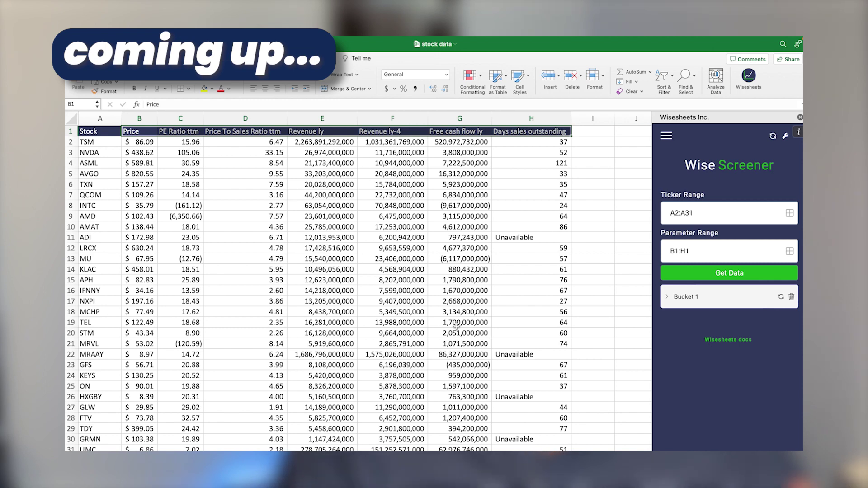
Select the Price values in column B, B2:B25
drag(139, 142, 140, 388)
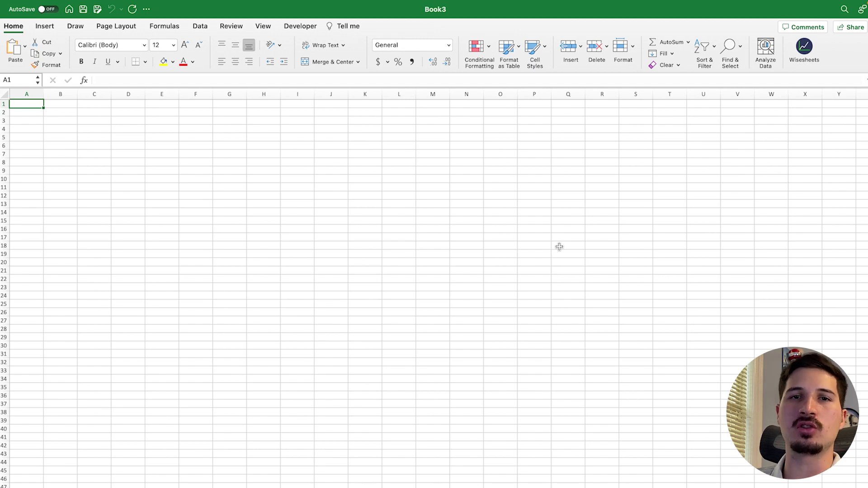
Pull AAPL's annual statements via Wisesheets Statement Dump and open the AAPL - Balance Sheet FY sheet
click(808, 49)
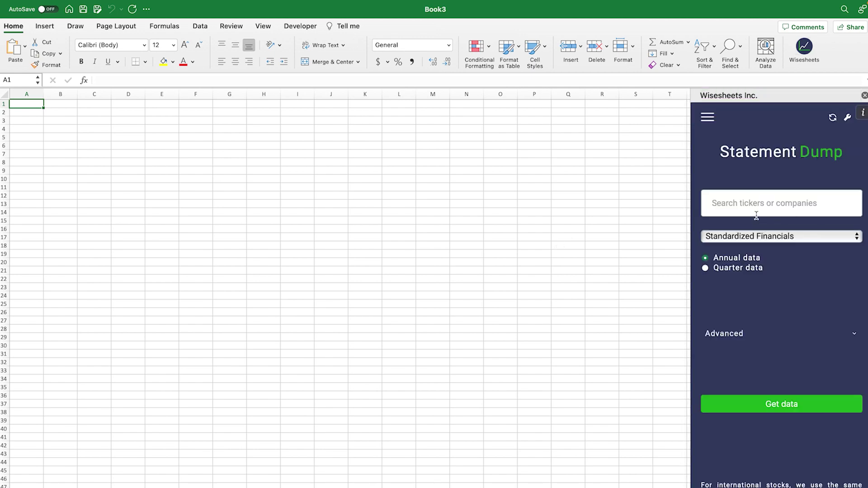
click(755, 205)
text(AAPL)
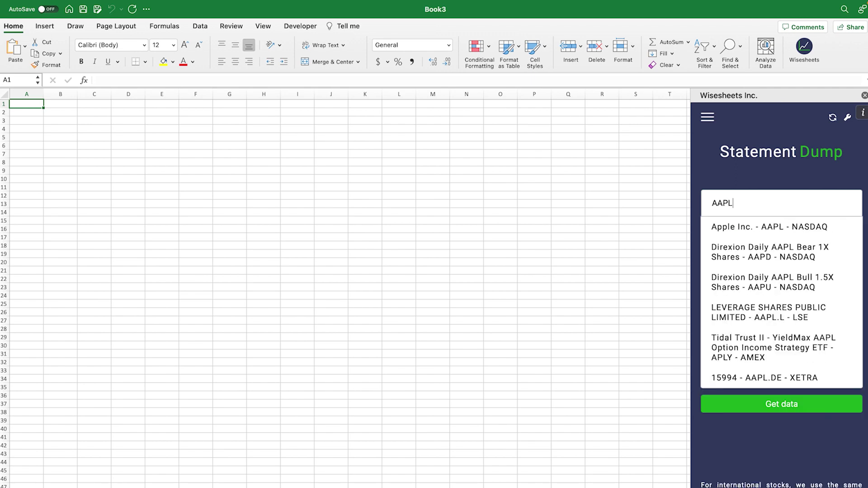
click(760, 188)
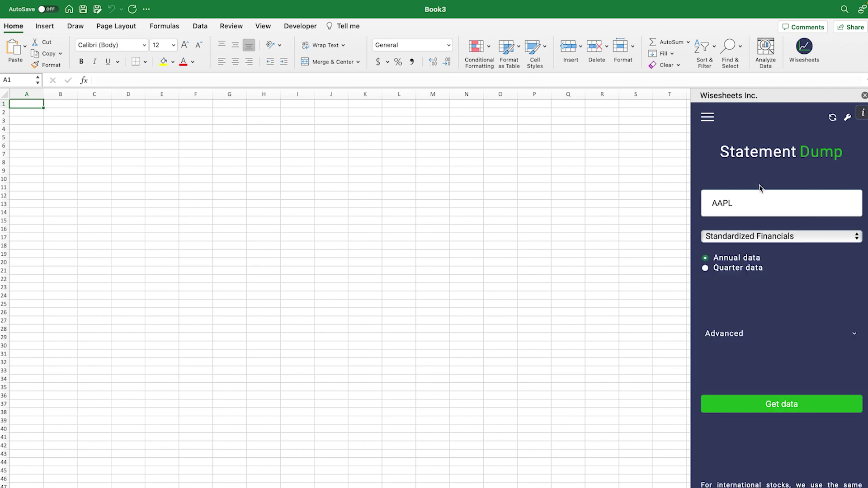
click(780, 404)
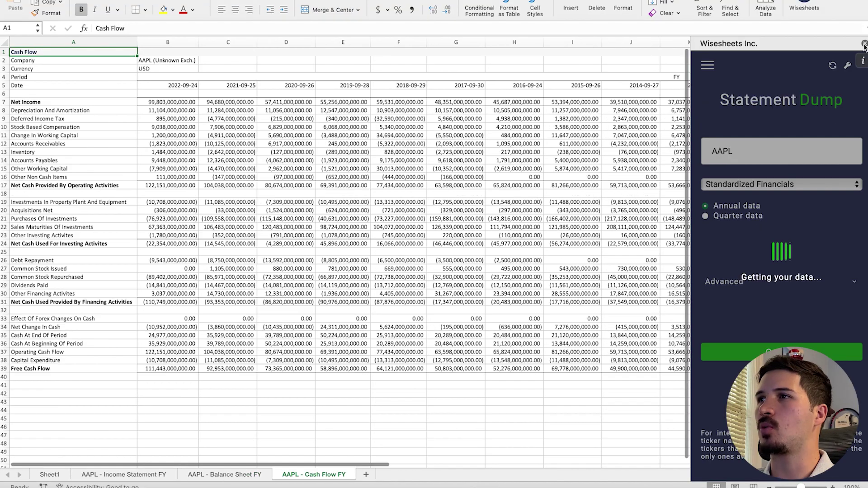
click(864, 44)
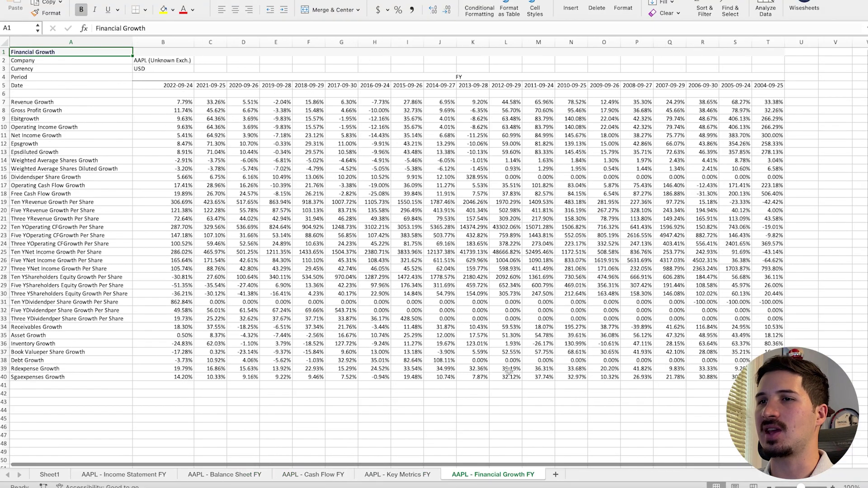
click(221, 474)
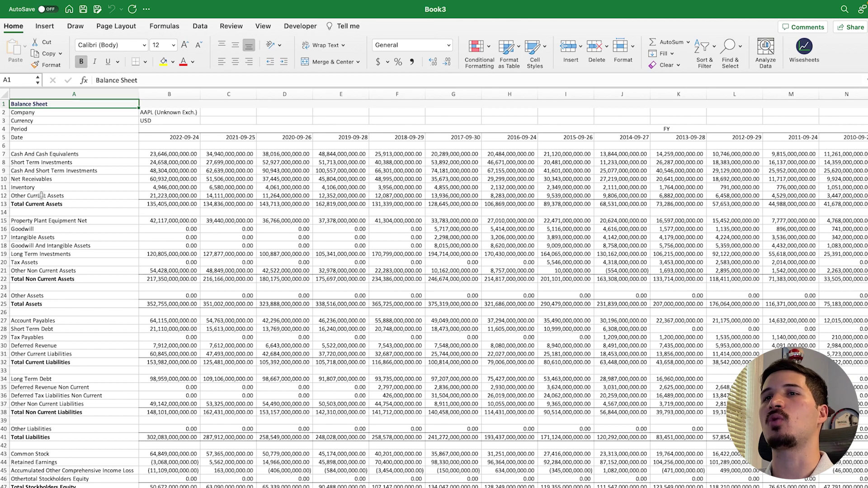
Bold the Net Receivables label in cell A10 of the AAPL balance sheet
scroll(42, 195, up, 3)
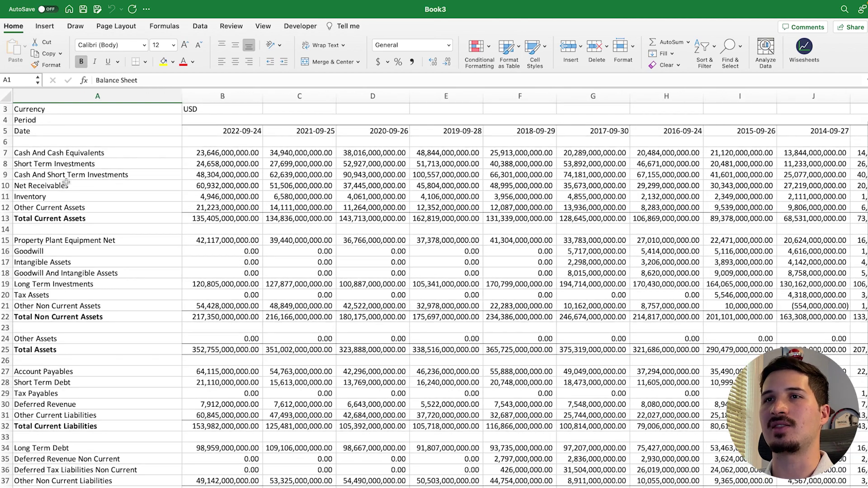
click(66, 184)
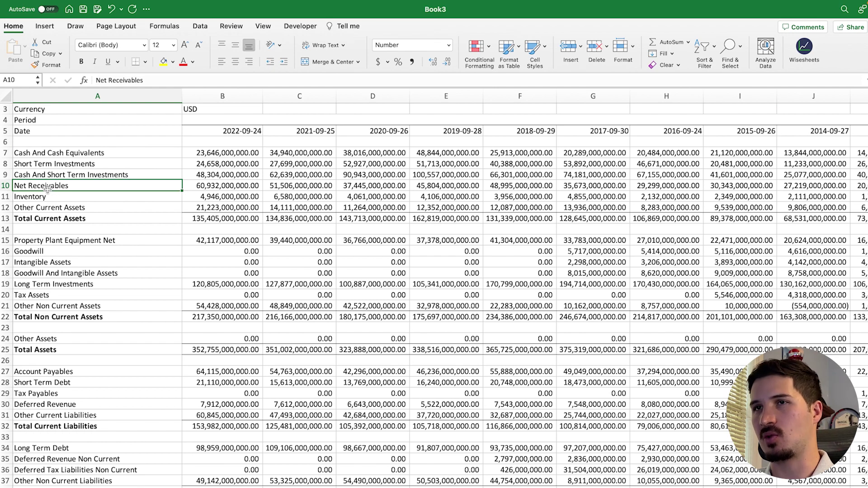
key(super+b)
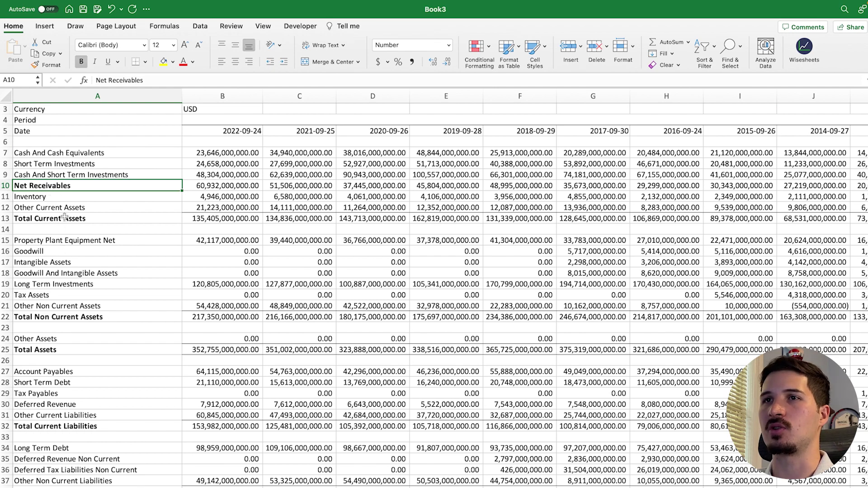
scroll(64, 217, up, 5)
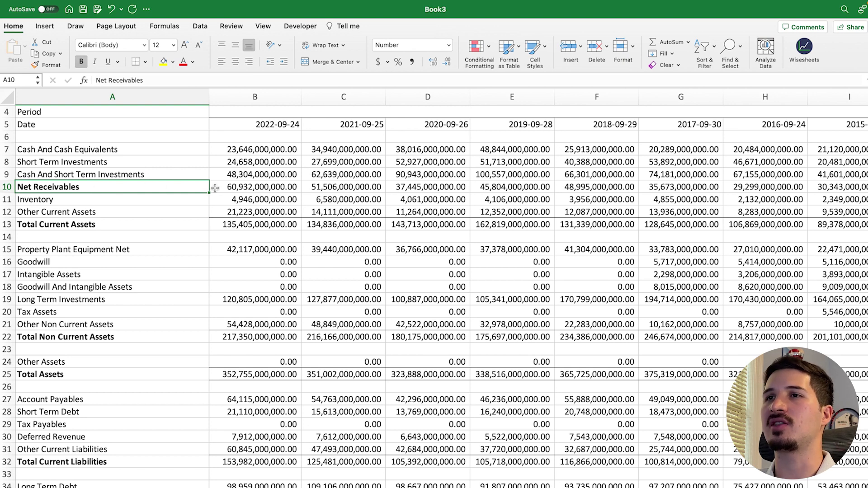
Enter =AVERAGE(B10:C10) in B14 to average the 2022 and 2021 net receivables
click(270, 237)
text(=abera)
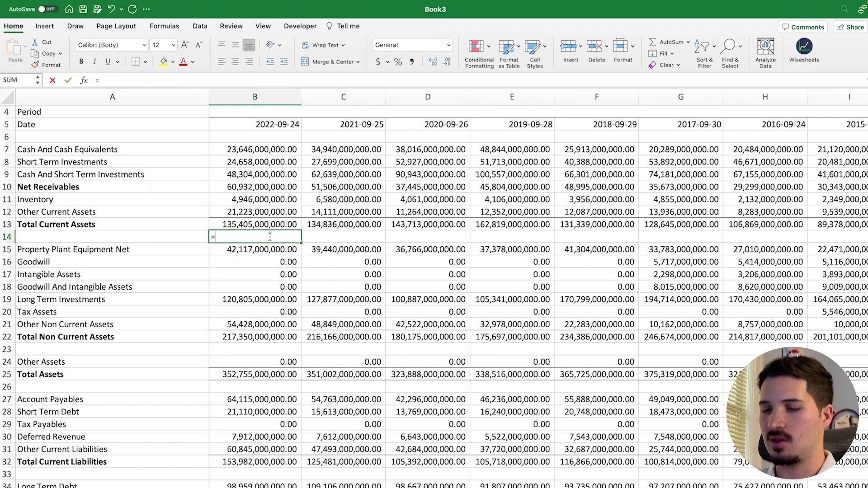
key(BackSpace)
key(BackSpace)
key(BackSpace)
key(BackSpace)
key(BackSpace)
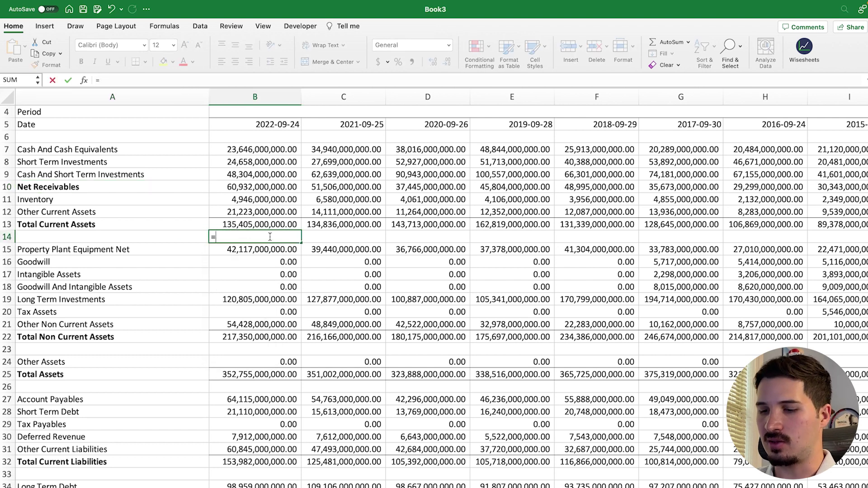
text(aver)
key(Tab)
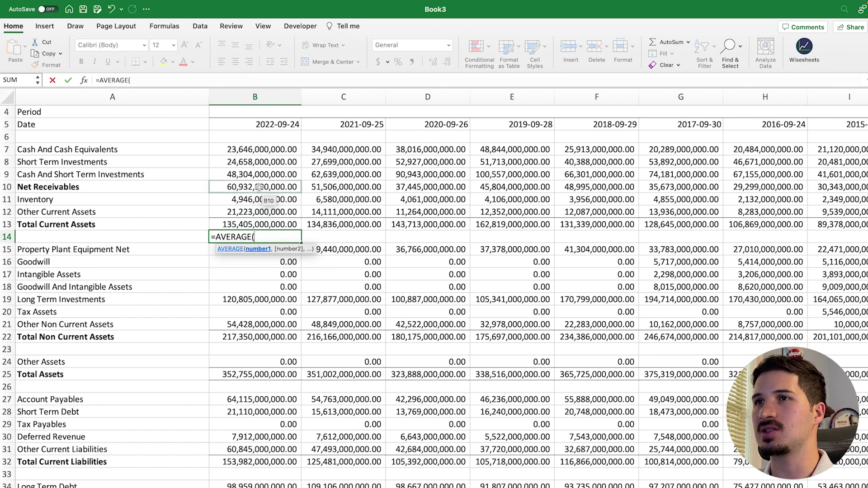
drag(265, 187, 319, 189)
click(174, 80)
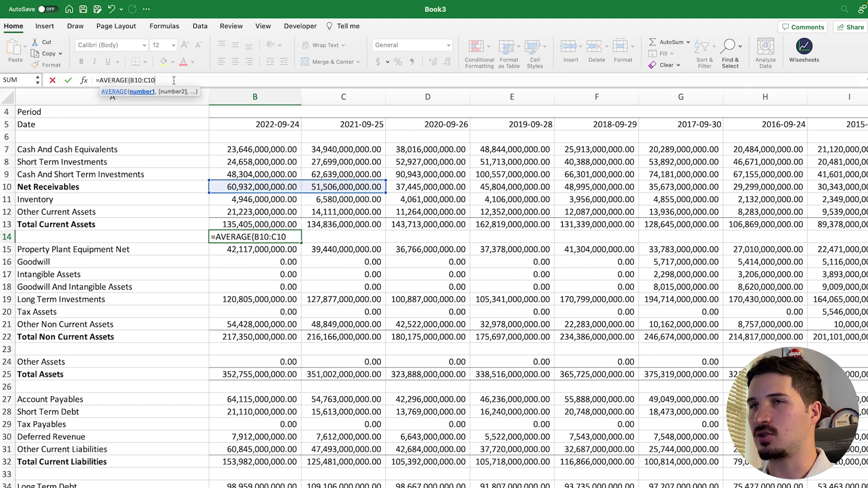
text())
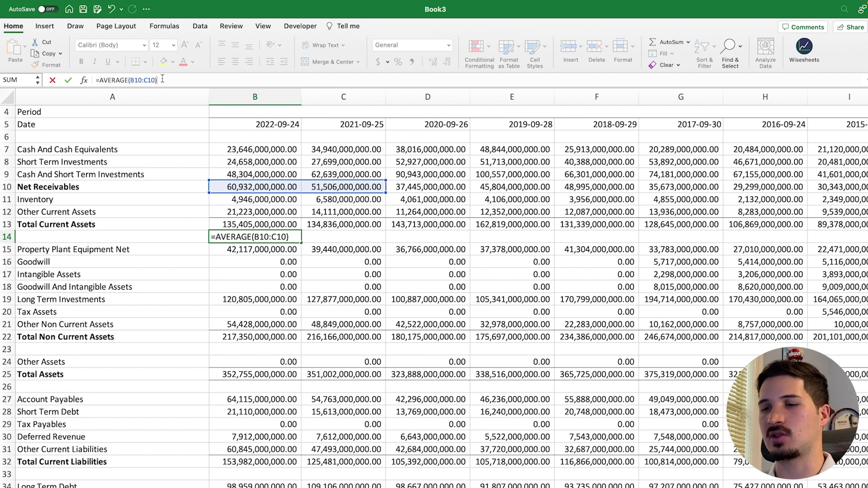
key(Return)
Insert a blank row 15 above Property Plant Equipment Net and bold the B14 average
click(268, 235)
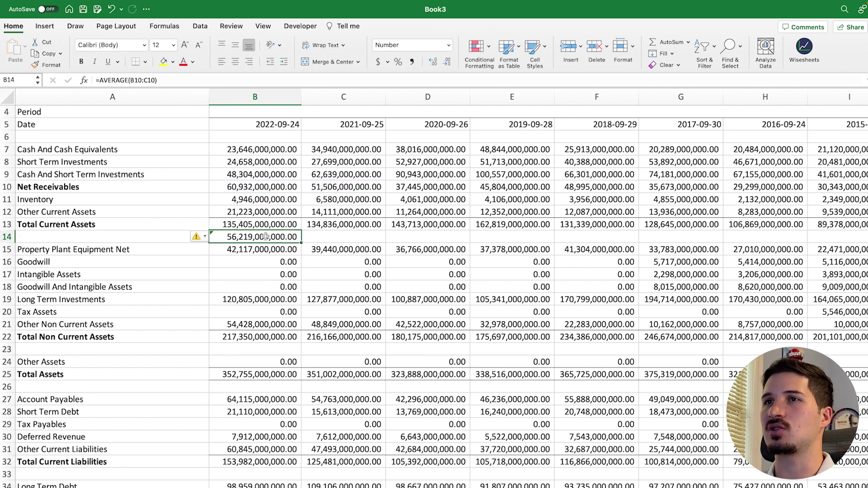
scroll(276, 246, down, 1)
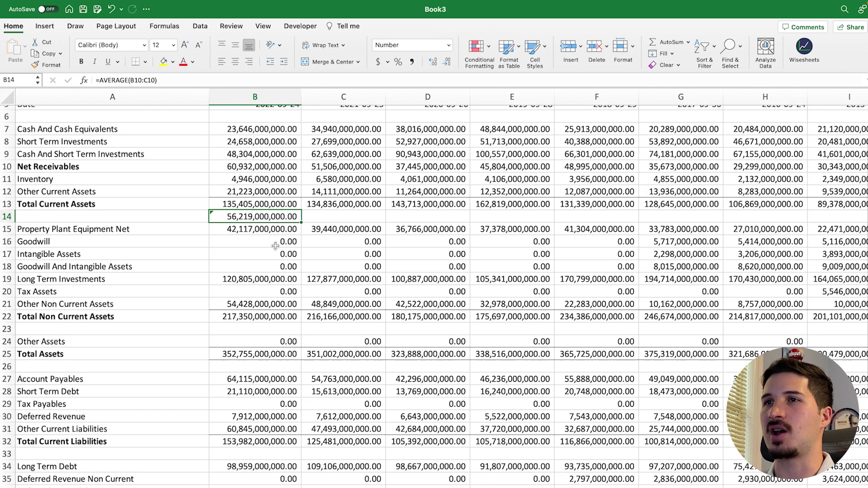
click(8, 229)
right_click(8, 229)
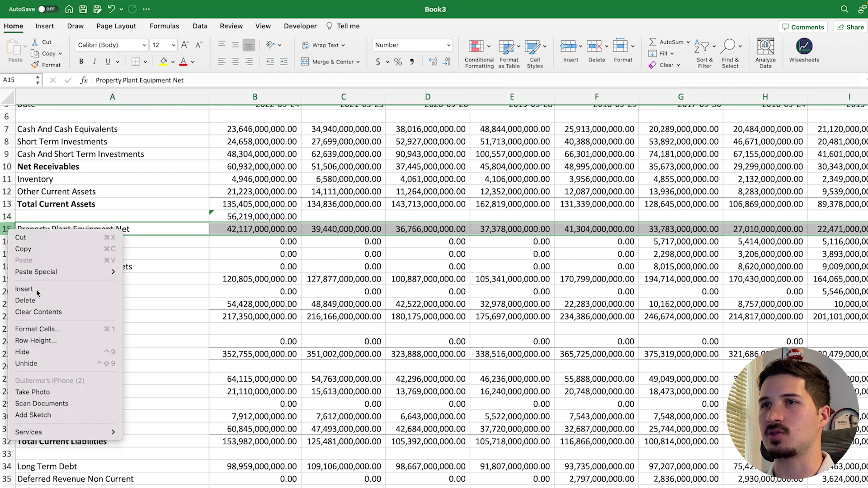
click(224, 313)
click(249, 216)
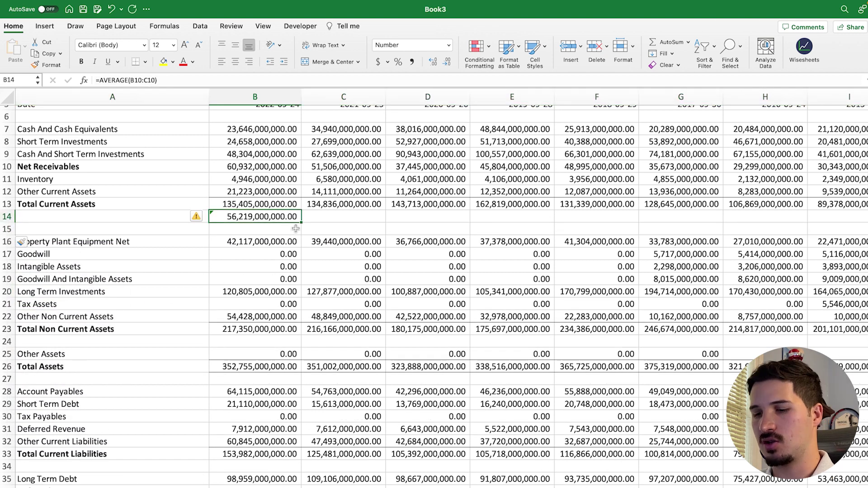
key(super+b)
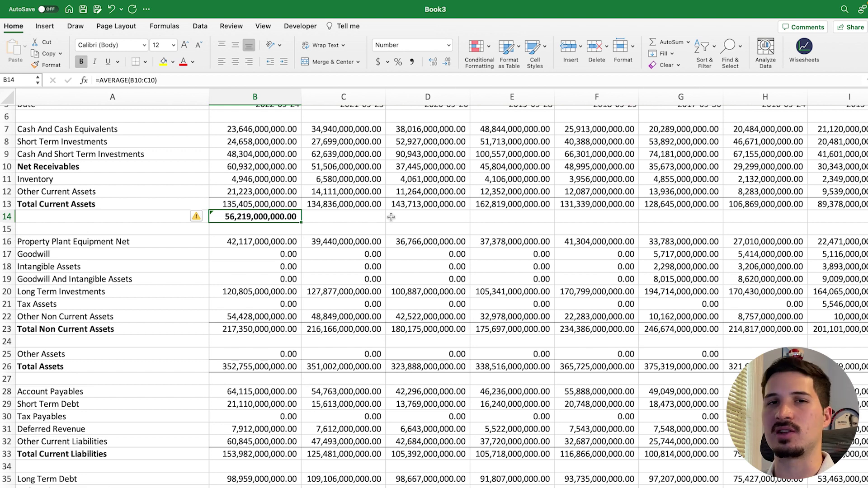
click(268, 228)
In B15, divide the B14 average by 2022 revenue from 'AAPL - Income Statement FY'!B7
text(=)
click(267, 218)
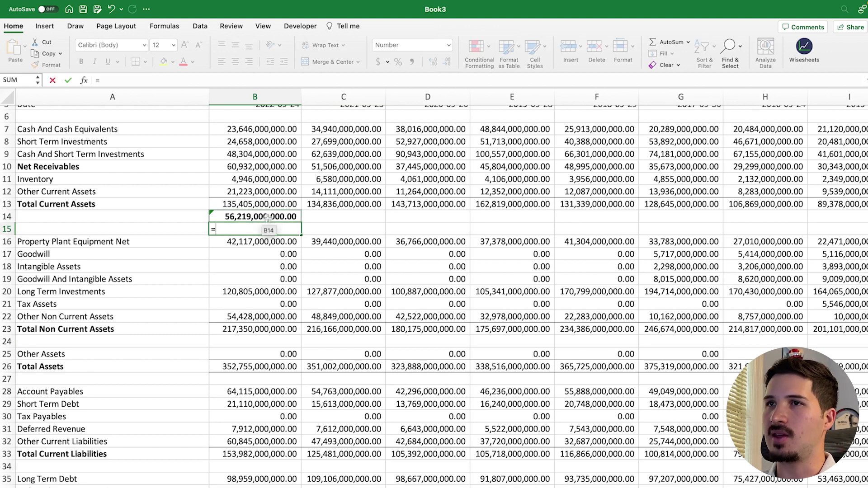
text(/)
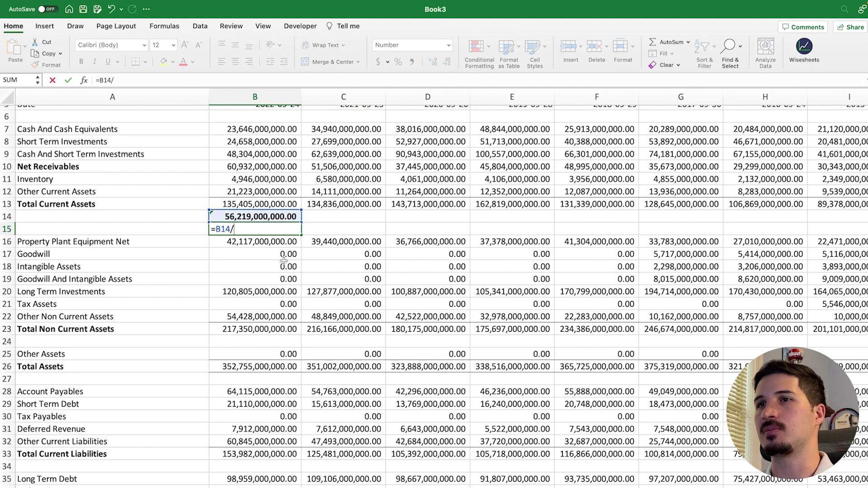
click(141, 487)
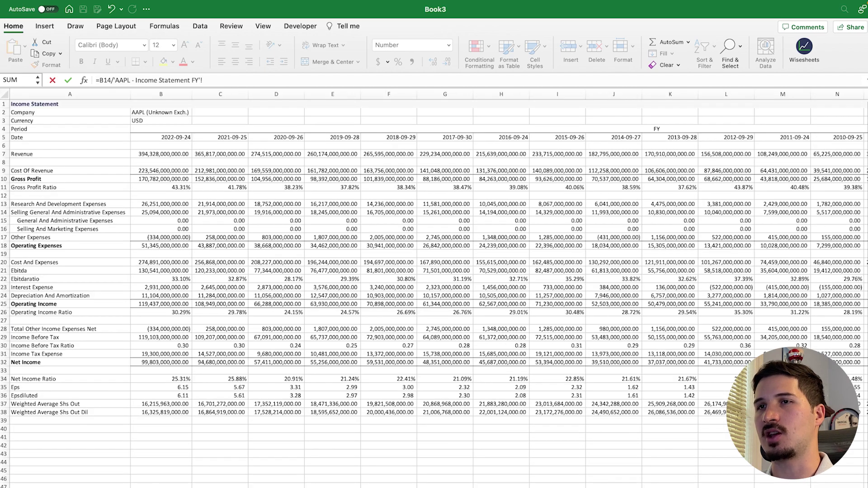
scroll(33, 173, up, 5)
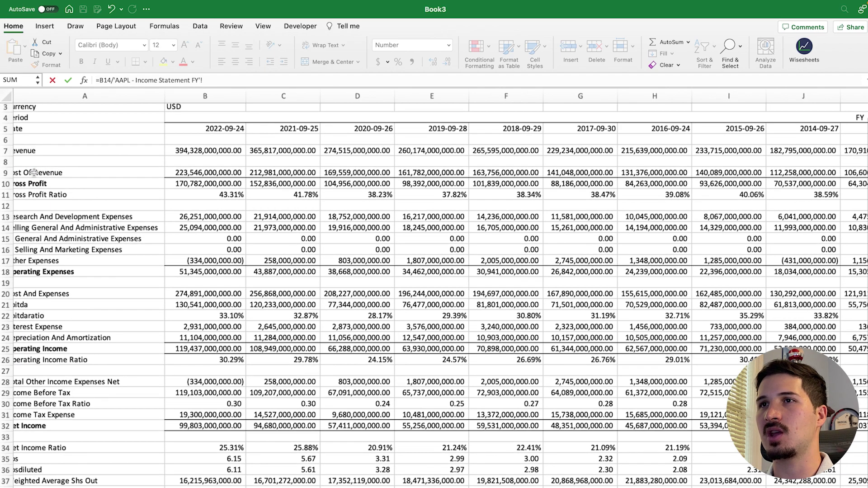
scroll(163, 258, down, 1)
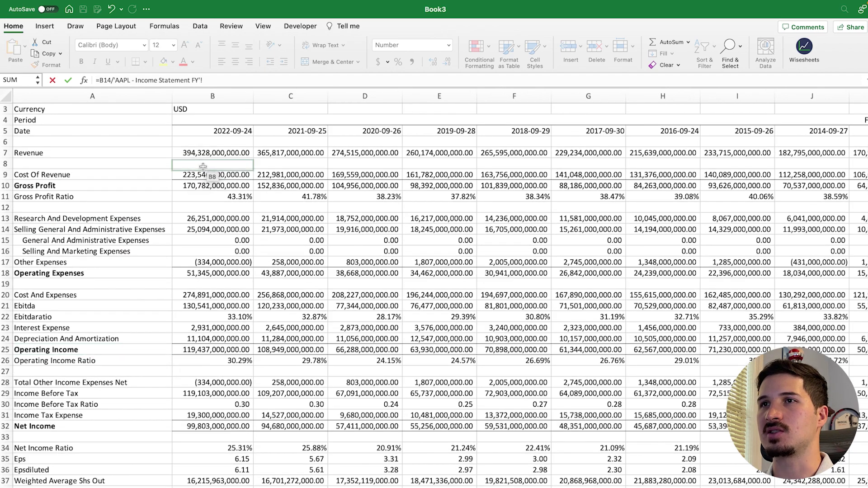
click(208, 154)
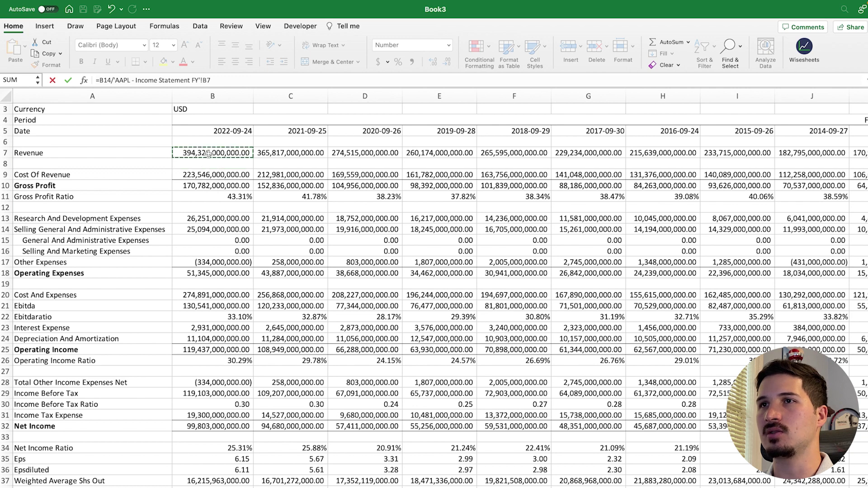
key(Return)
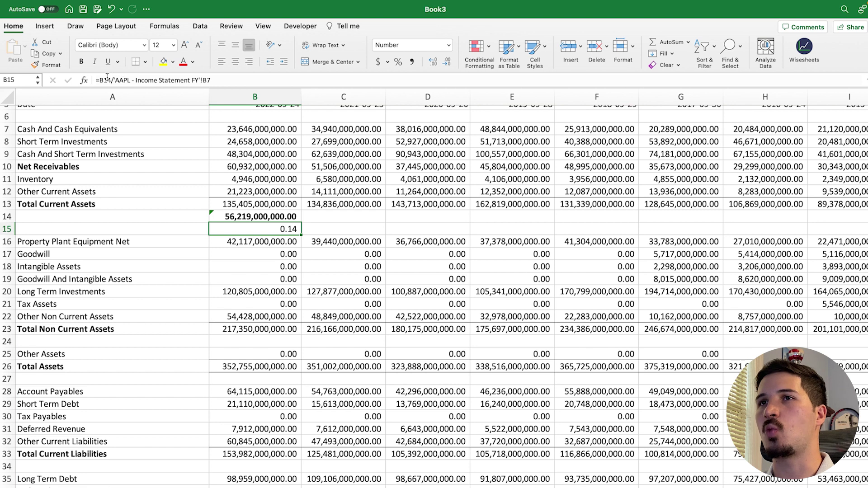
Wrap the B15 formula as (B14/revenue)*365 to get days sales outstanding of 52.04
click(100, 80)
text(()
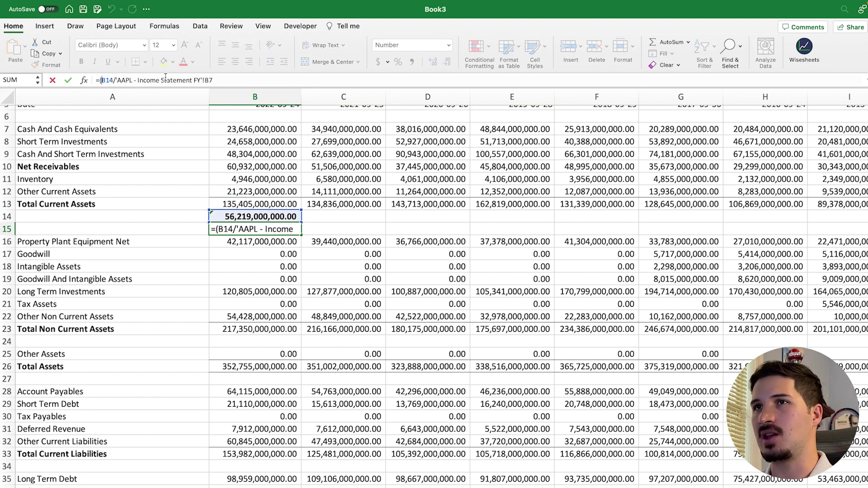
click(241, 81)
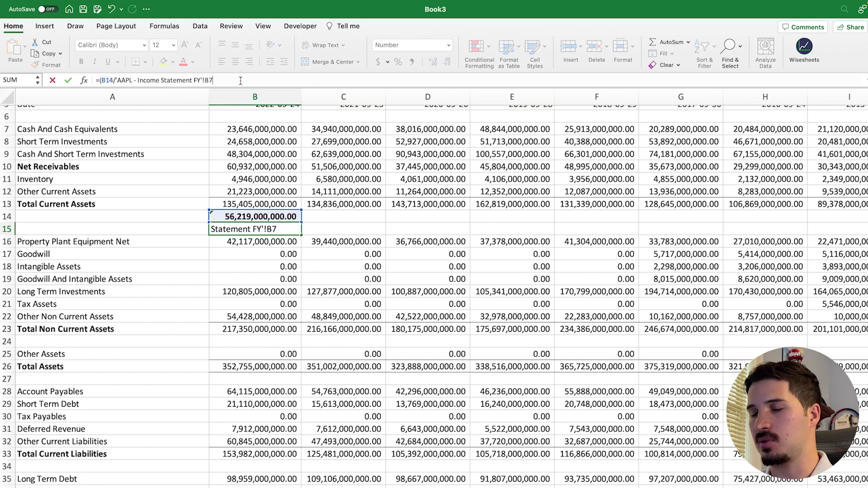
text()*365)
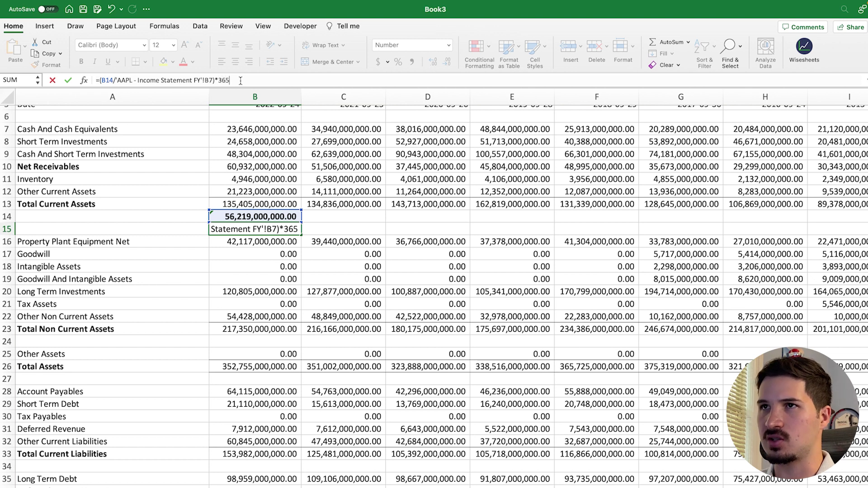
key(Return)
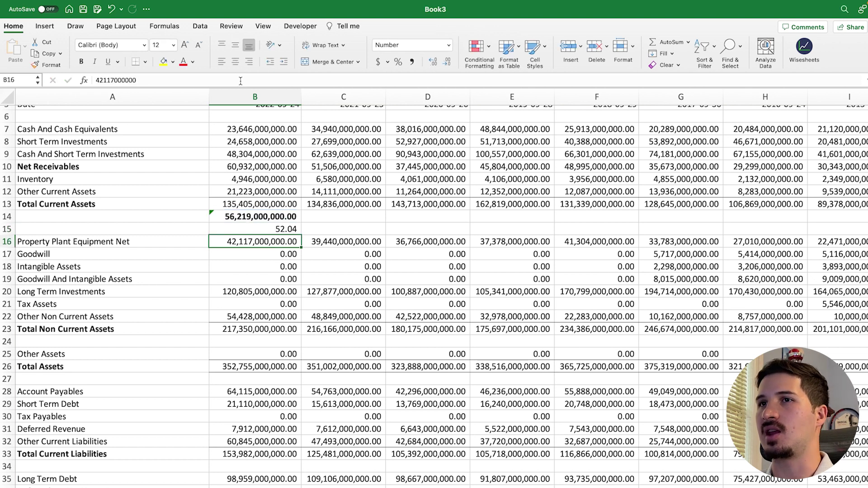
Insert a blank row 16 above Property Plant Equipment Net and recheck the B15 result
click(15, 241)
right_click(15, 241)
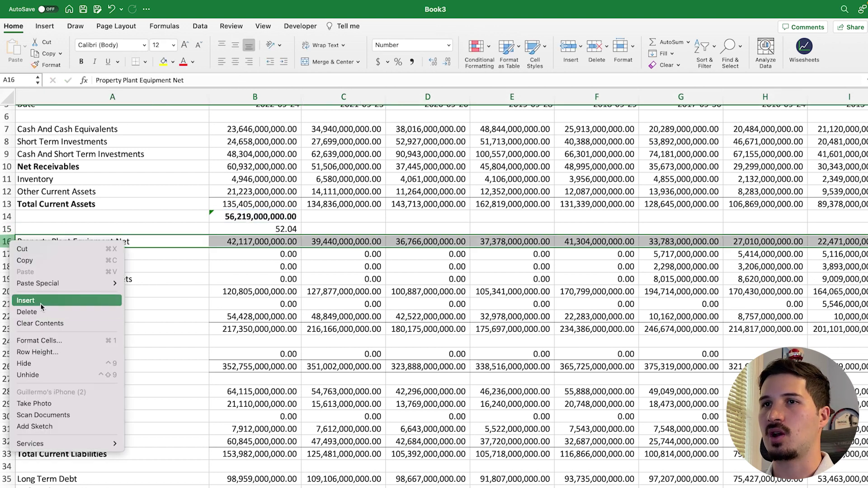
click(32, 301)
click(162, 326)
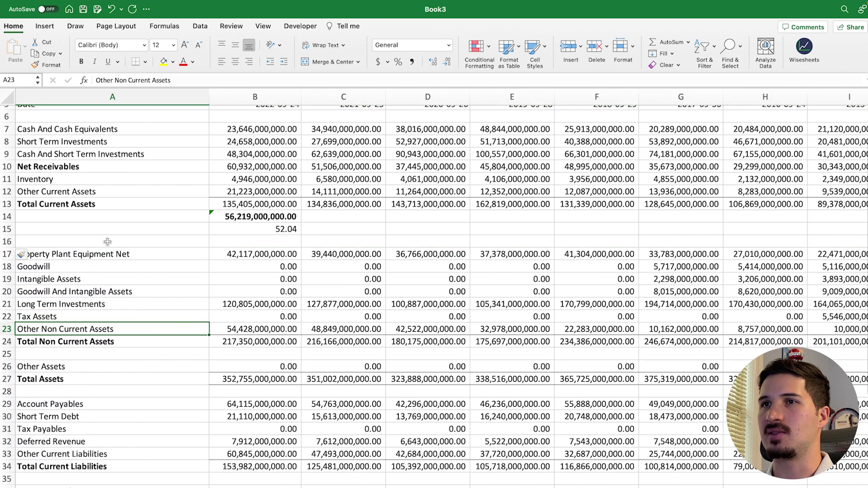
click(253, 231)
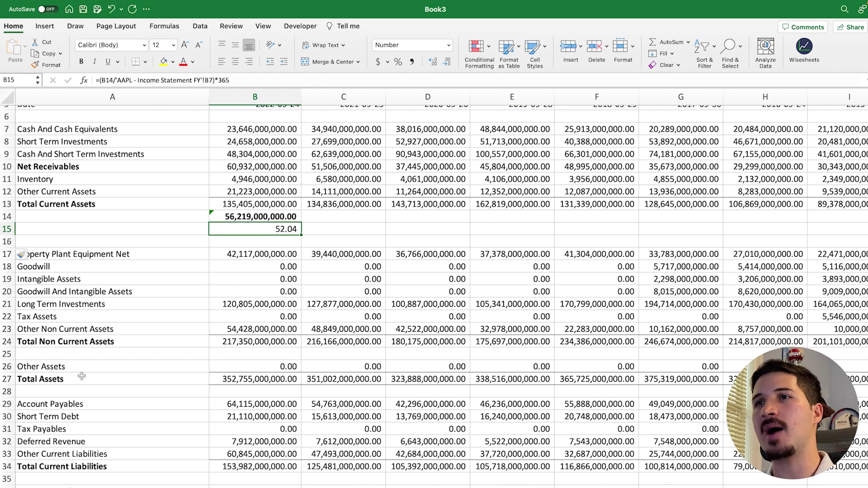
scroll(81, 376, up, 2)
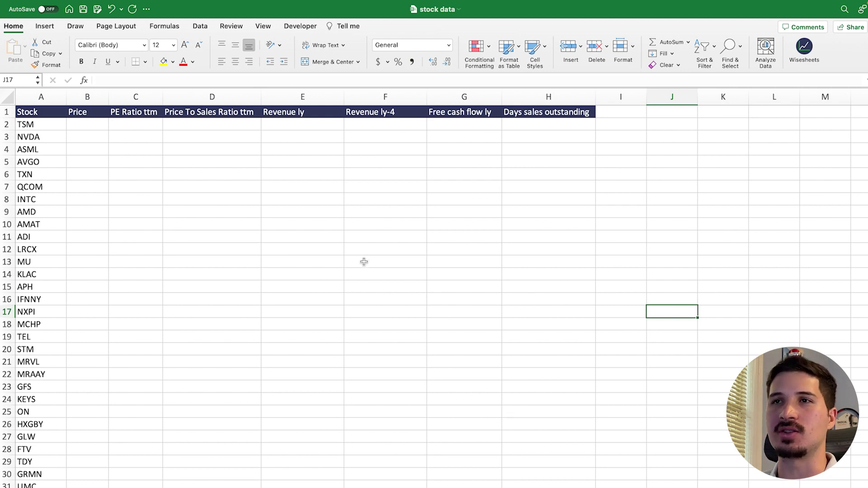
Select the column A tickers, the metric headers, and the Days sales outstanding header in H1
drag(48, 124, 39, 486)
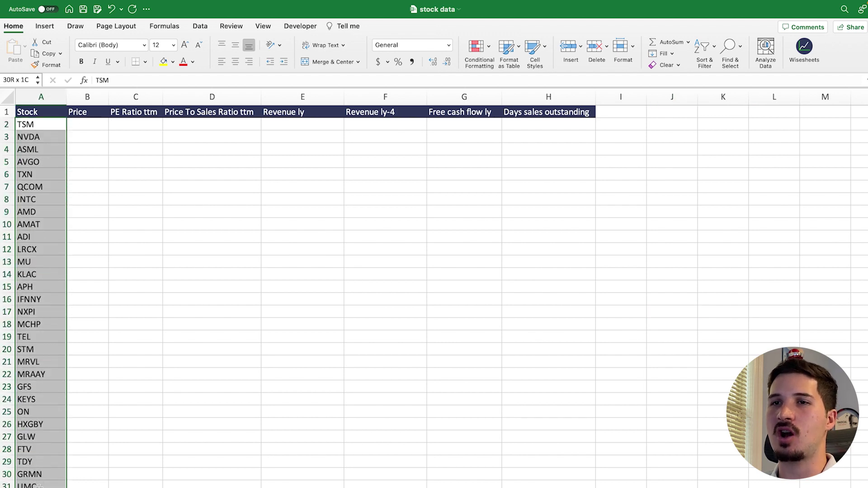
drag(89, 116, 447, 115)
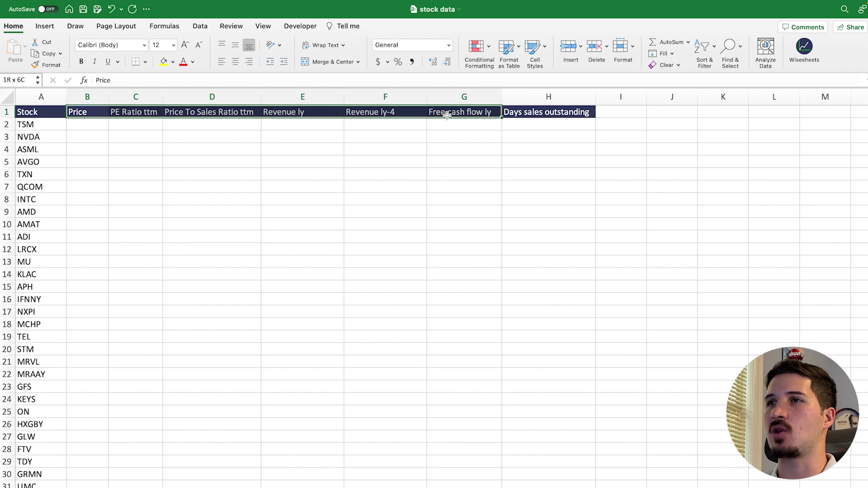
click(549, 172)
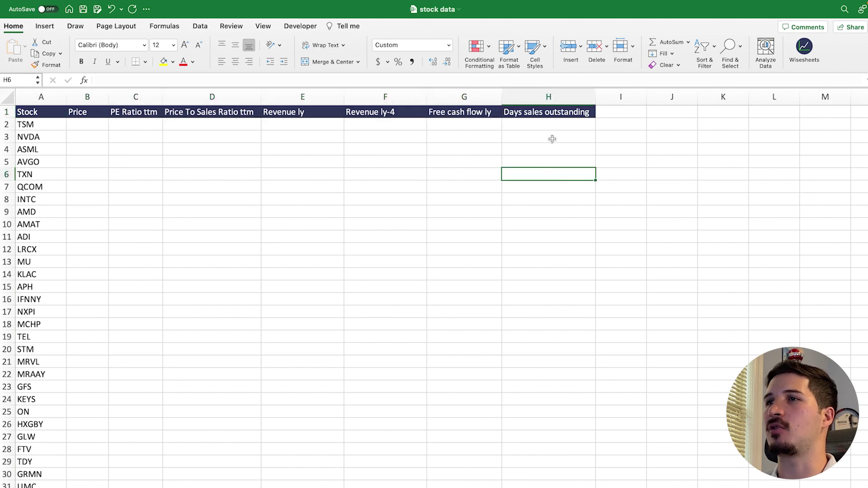
click(549, 114)
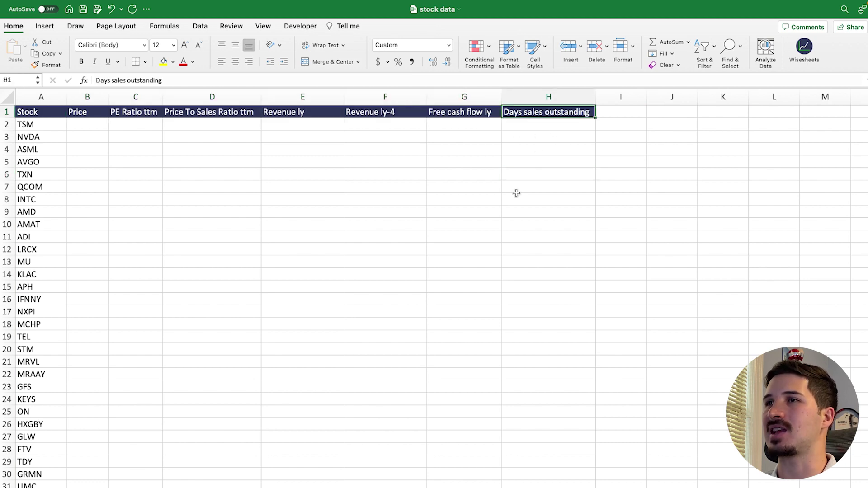
Open the Wisesheets screener and delete the existing Bucket 1
click(807, 55)
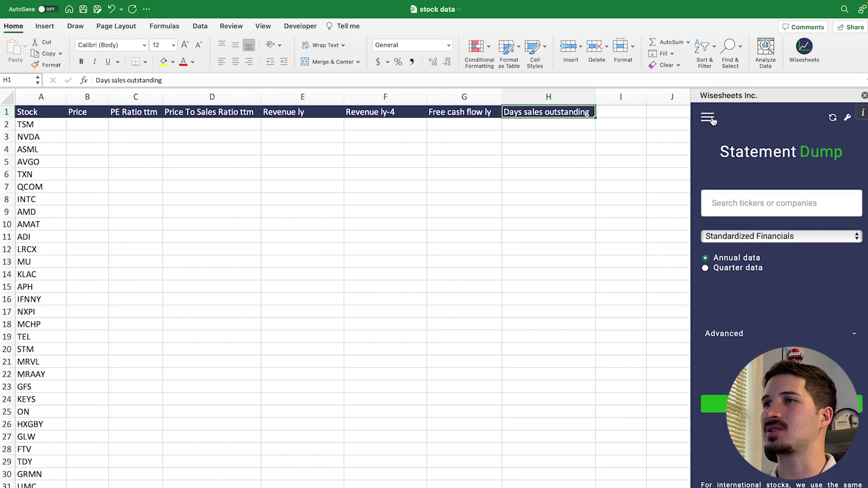
click(709, 118)
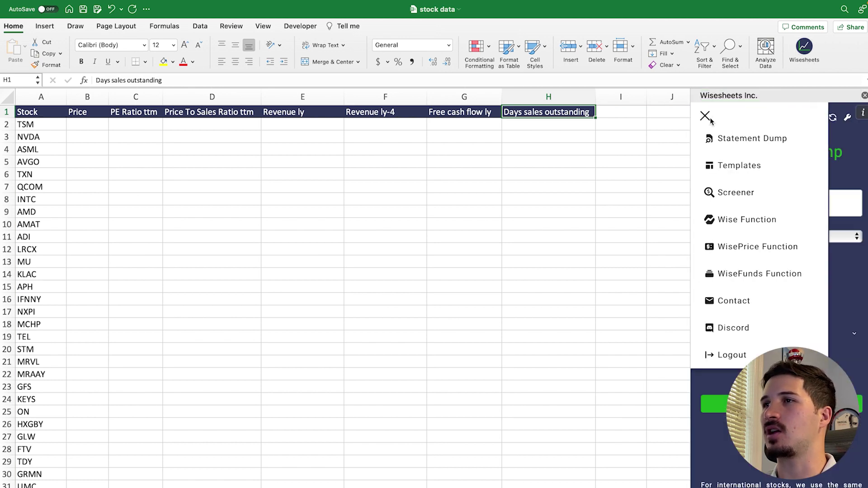
click(742, 196)
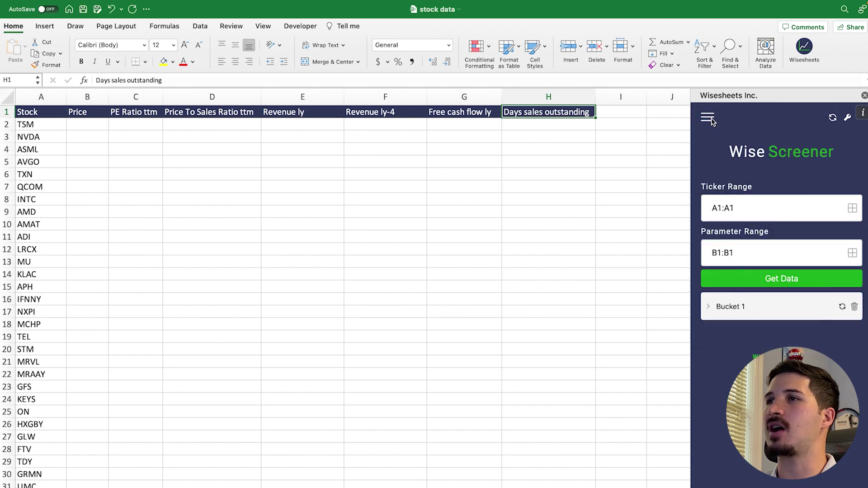
click(854, 307)
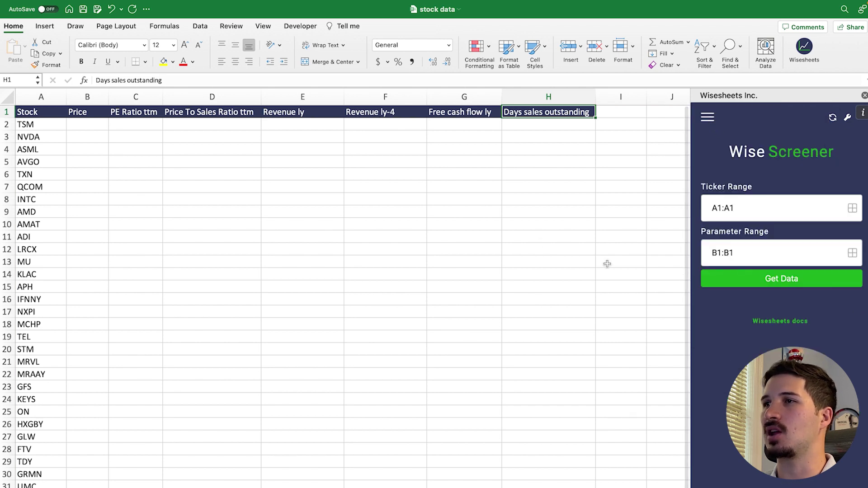
Set the screener's ticker range to A2:A31 and parameter range to B1:H1, then fetch the data
drag(45, 125, 37, 483)
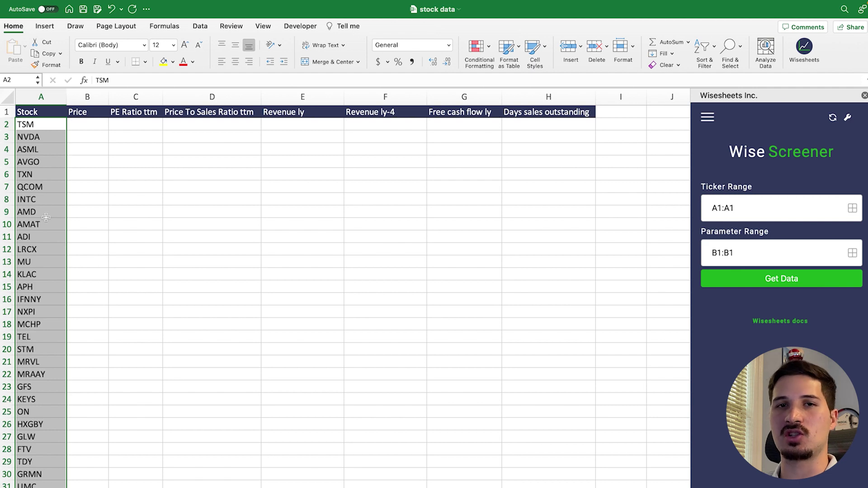
click(853, 208)
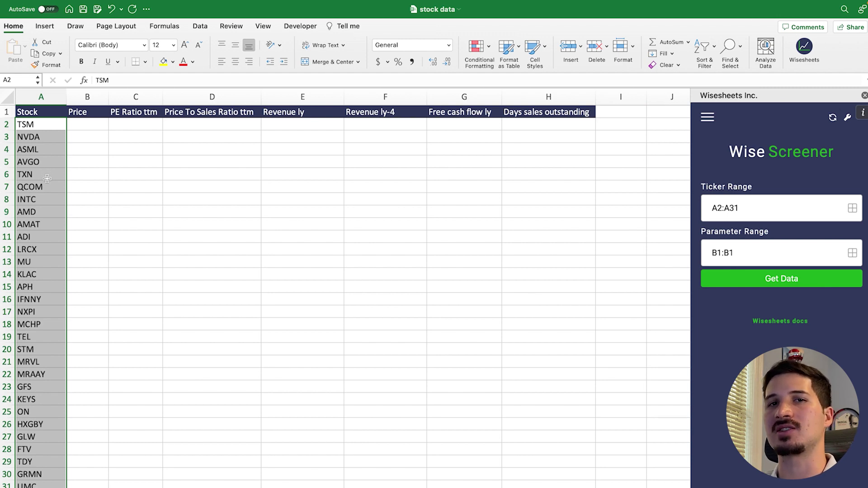
drag(78, 112, 574, 112)
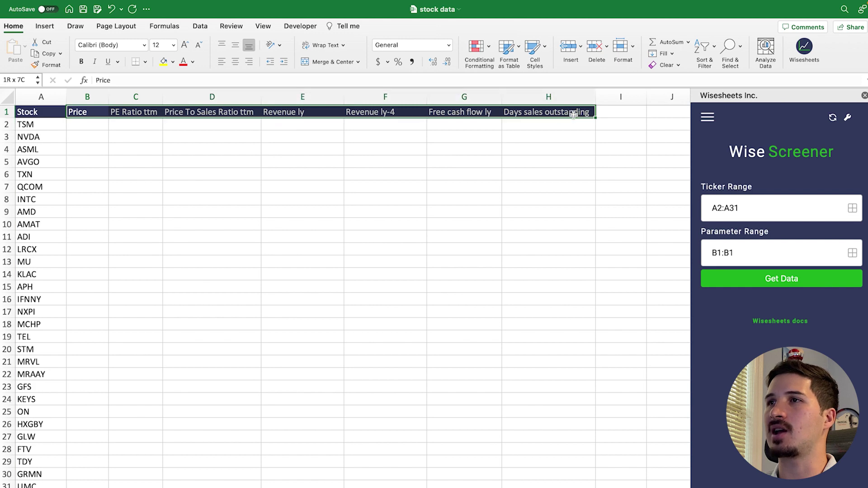
click(854, 253)
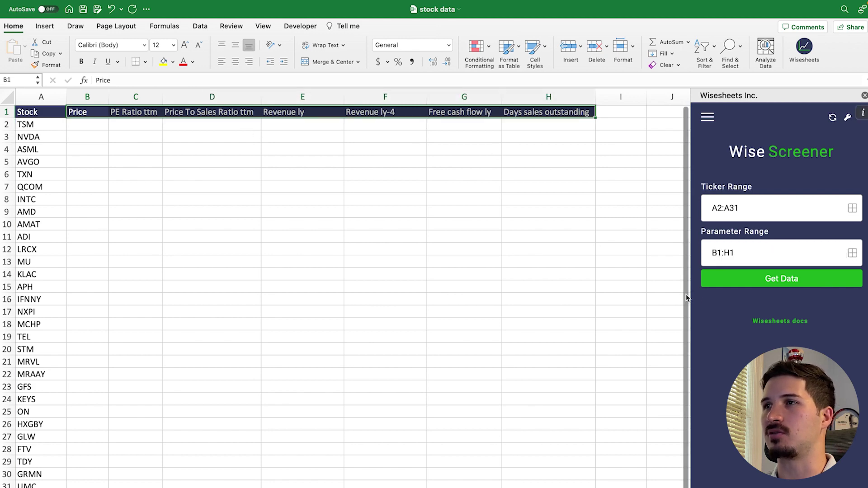
click(802, 285)
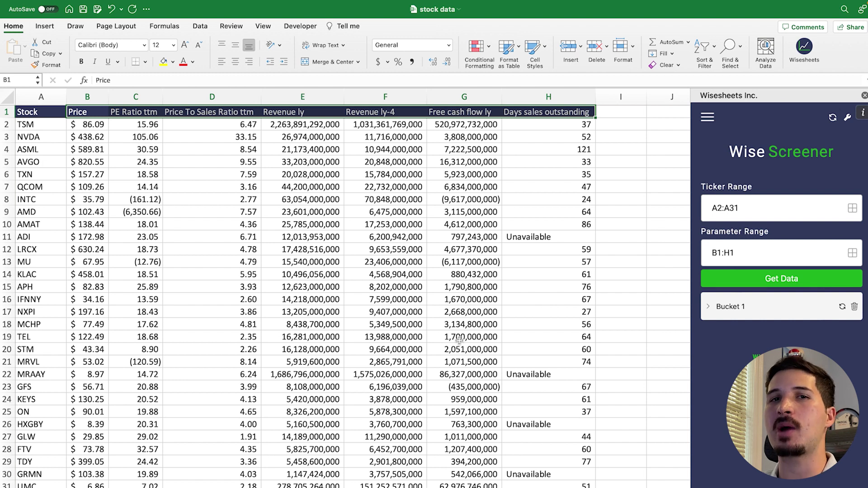
Add a 'ttm' suffix to the H1 header and autofit column H
drag(579, 128, 582, 486)
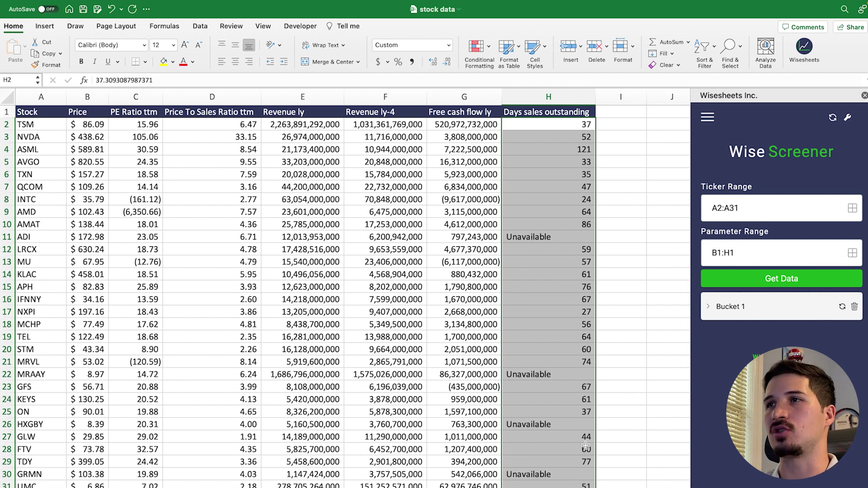
click(563, 112)
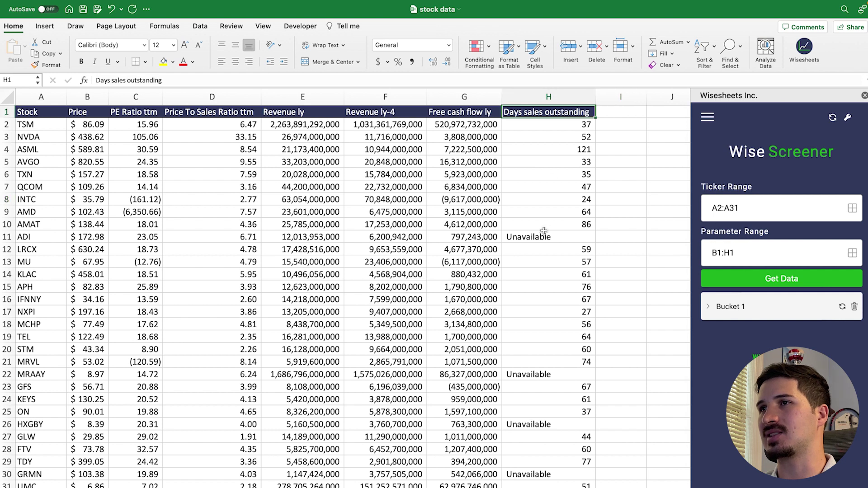
click(182, 81)
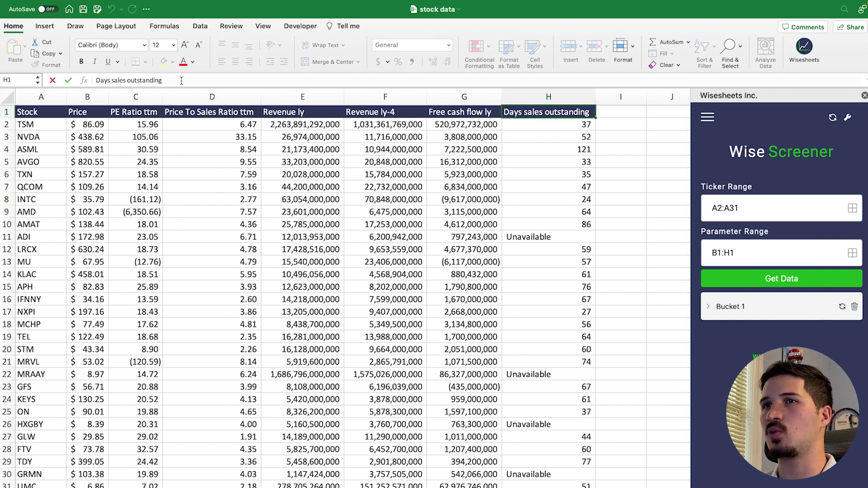
text(ttm)
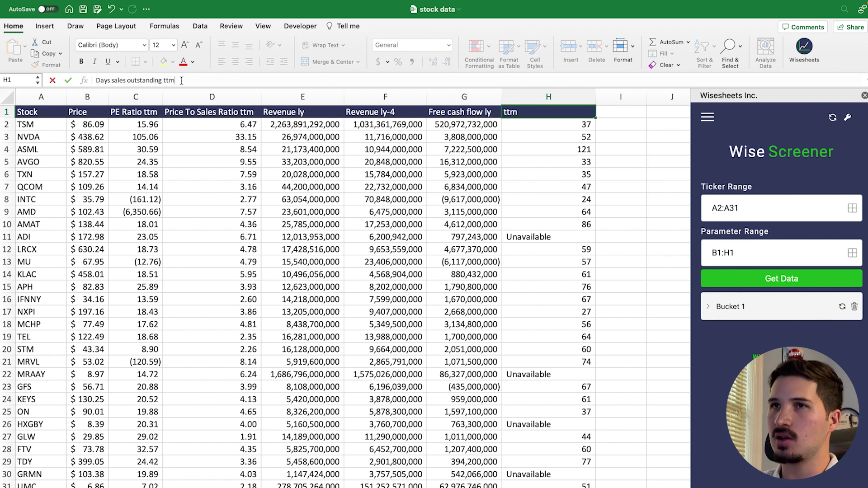
key(Return)
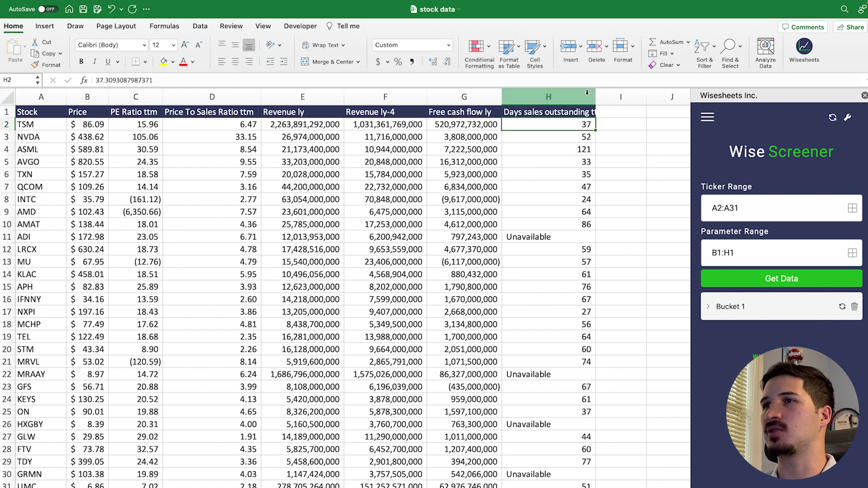
double_click(597, 96)
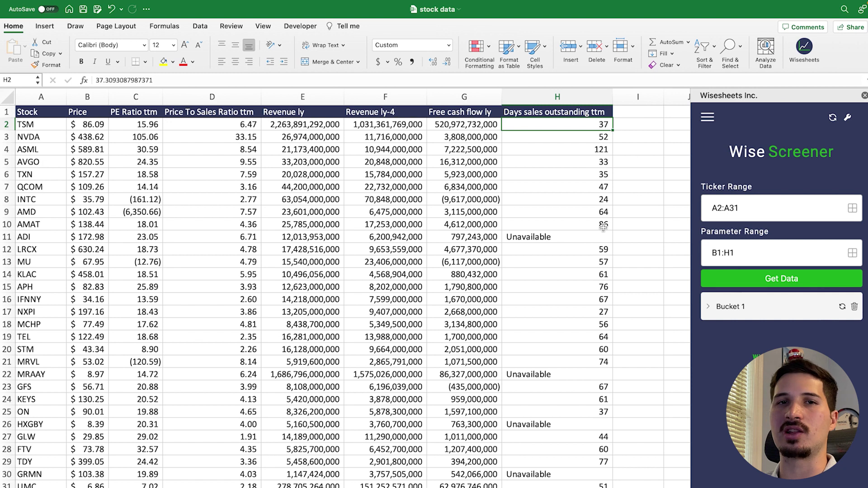
Change the H1 suffix to 'lq', making it Days sales outstanding lq, and refresh Bucket 1
click(583, 113)
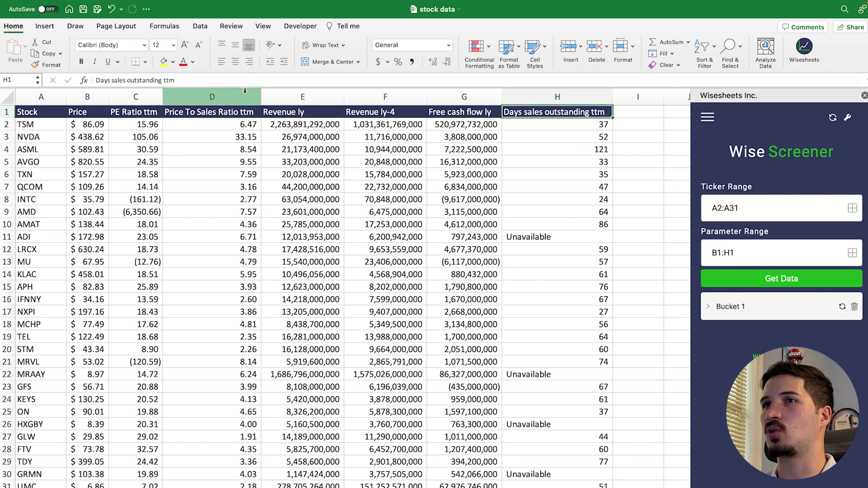
click(211, 80)
key(BackSpace)
key(BackSpace)
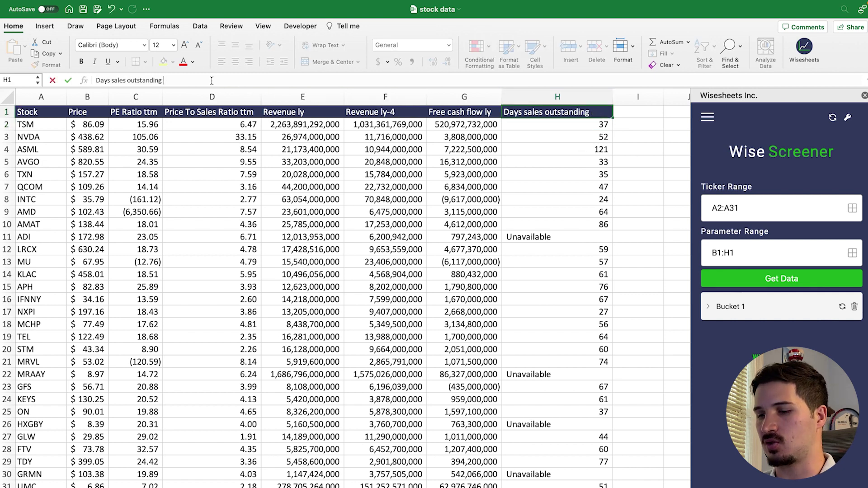
text(lq)
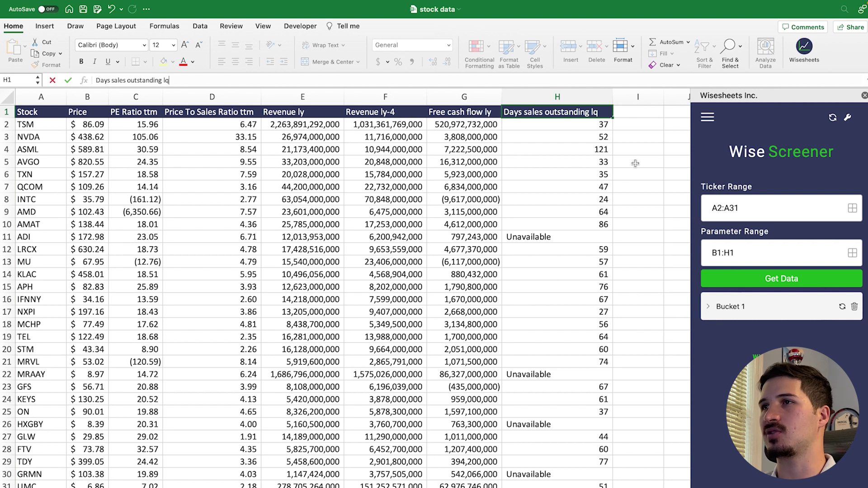
click(637, 163)
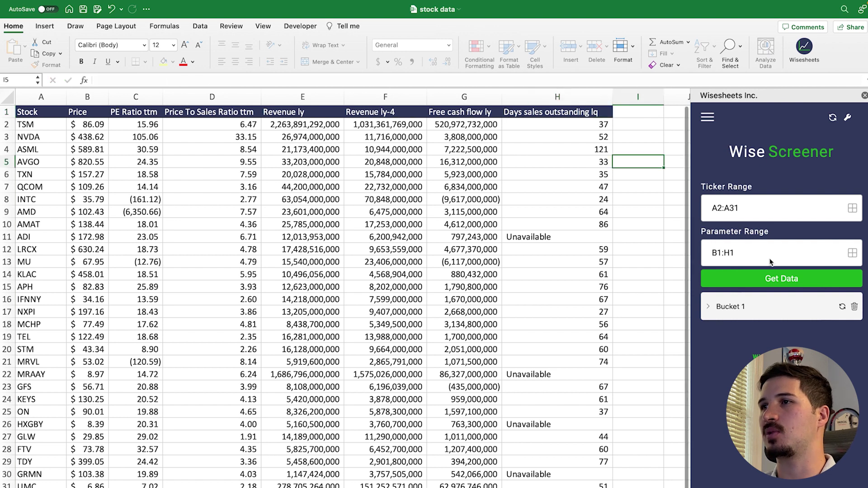
click(842, 307)
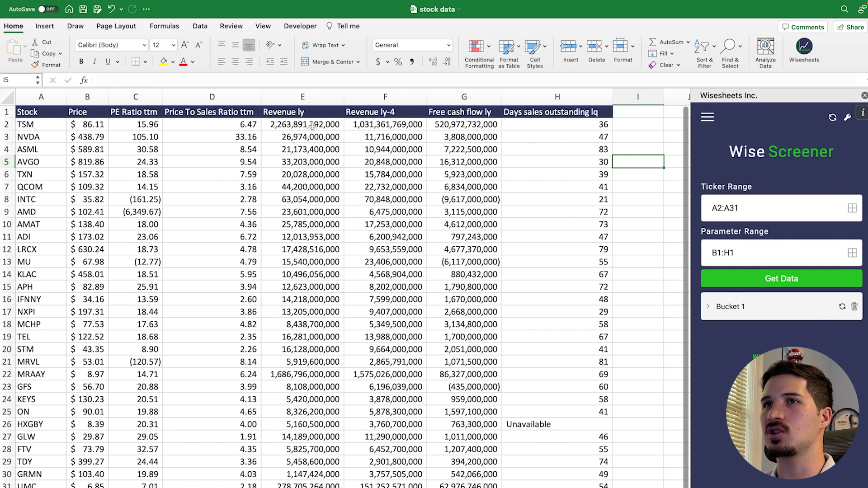
drag(87, 124, 87, 412)
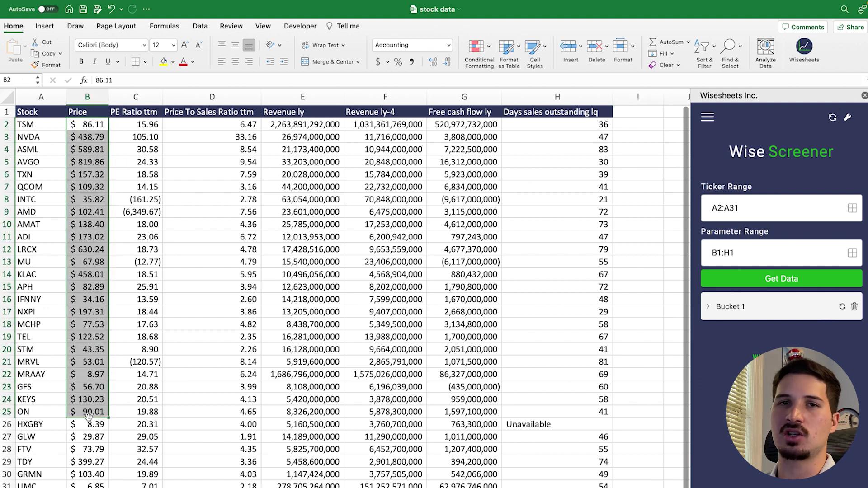
Add filters to A1:H28, sort column H ascending (INTC 21 to ASML 83), and refresh Bucket 1
click(531, 276)
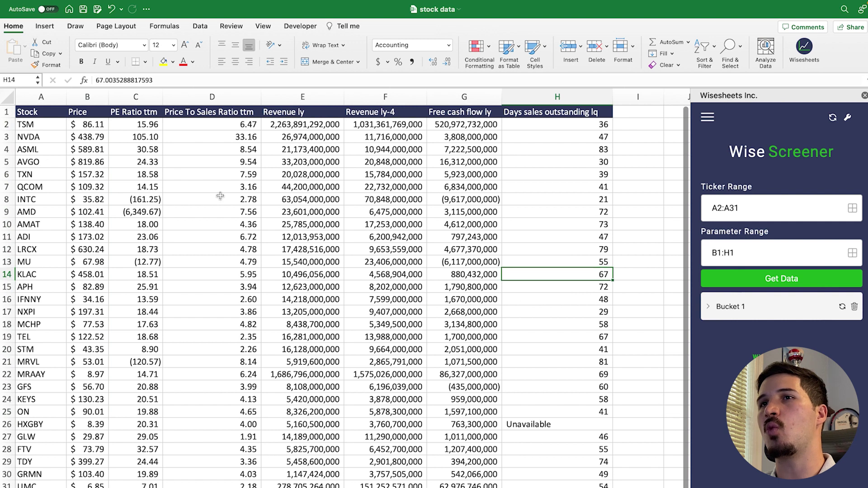
drag(40, 112, 568, 482)
click(705, 50)
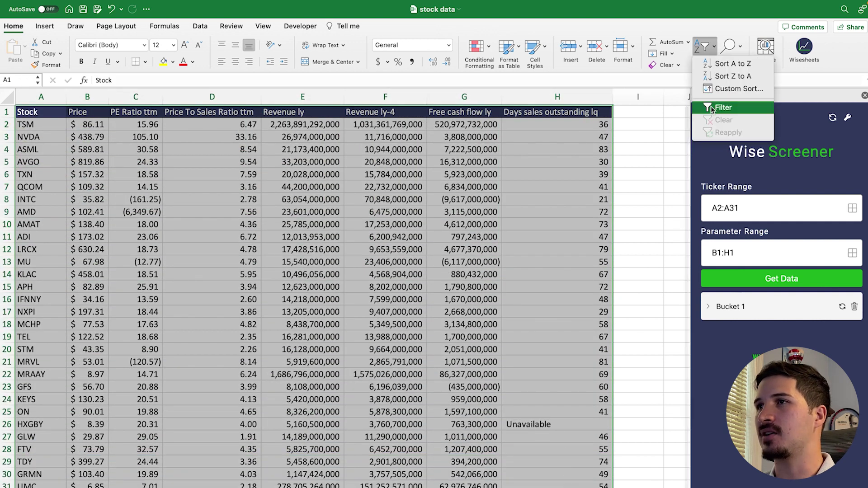
click(723, 107)
click(637, 136)
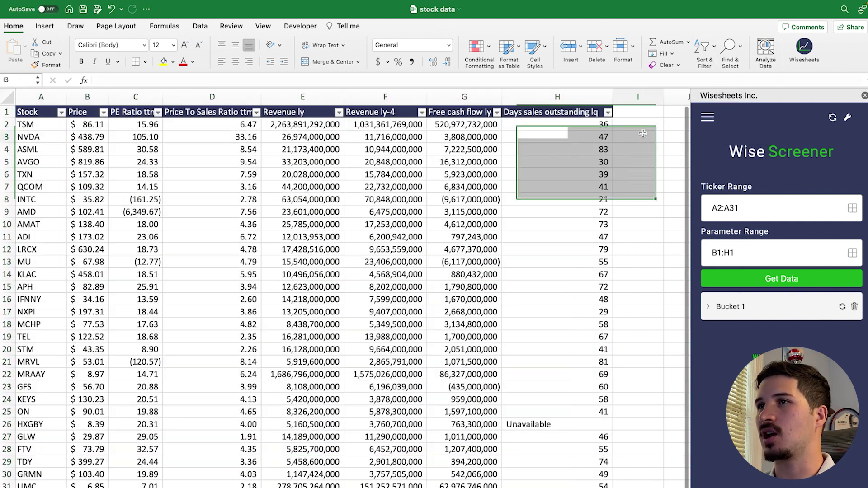
click(608, 113)
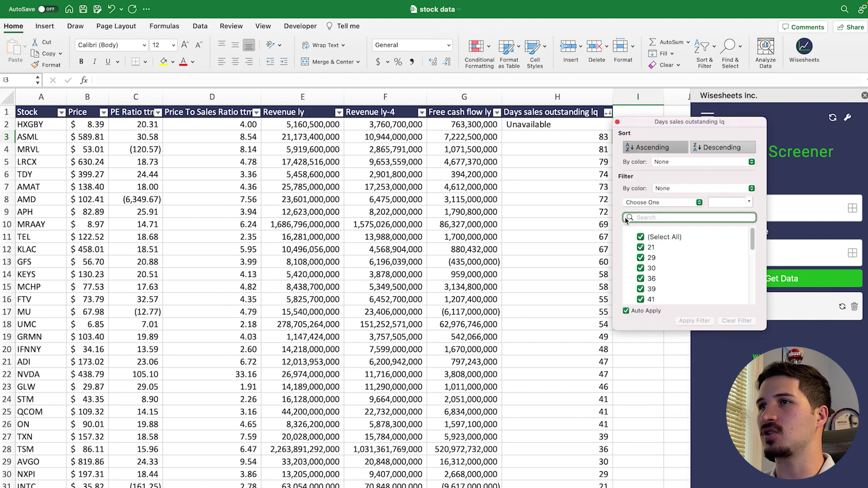
click(619, 123)
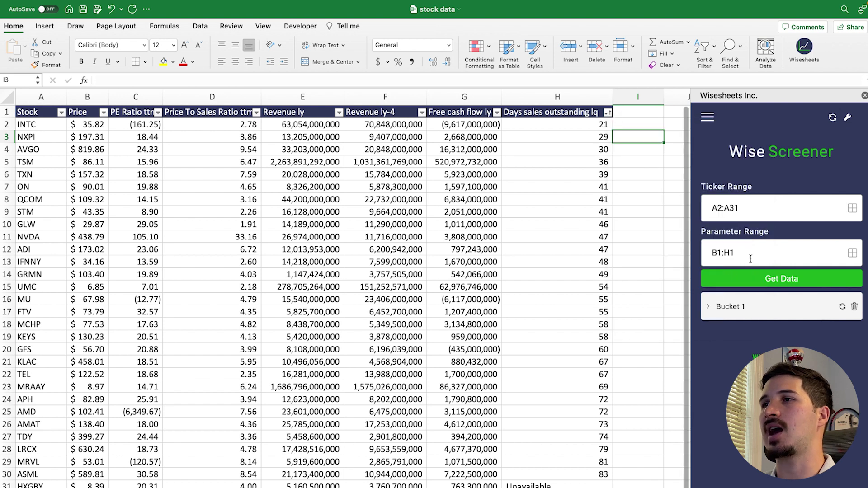
click(842, 308)
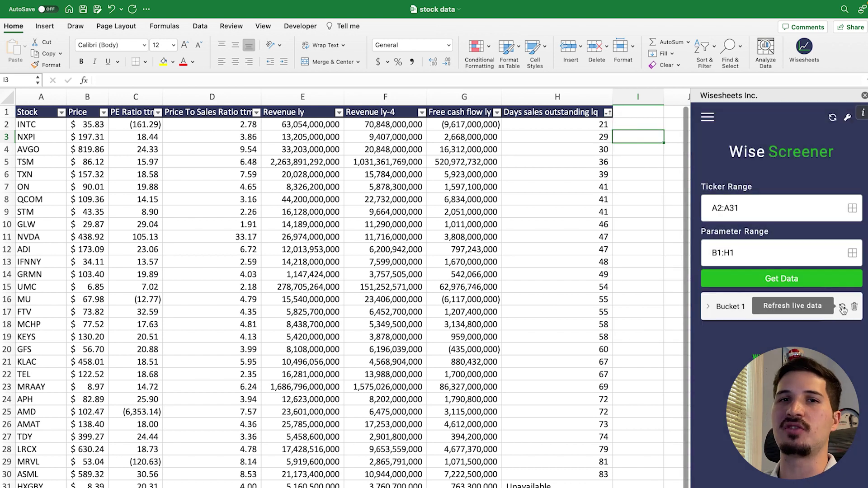